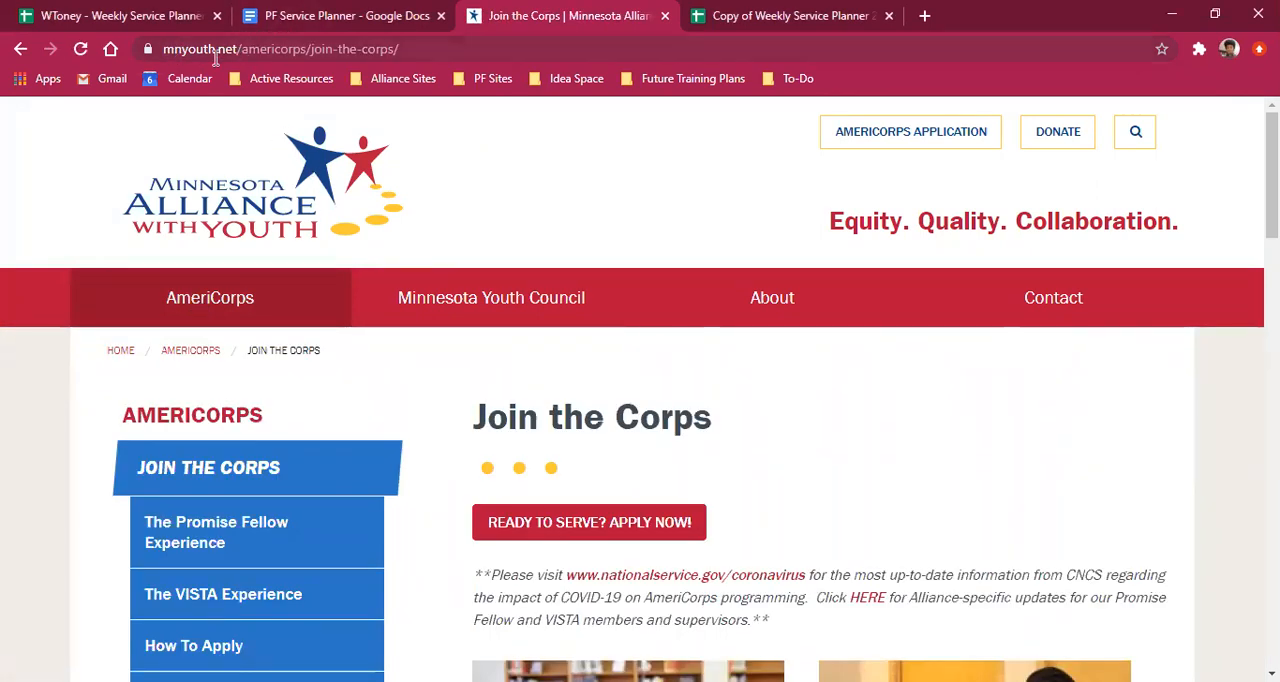
- Open the Promise Fellow Google Site from the Current Members page of the Minnesota Alliance With Youth website
scroll(221, 308, down, 5)
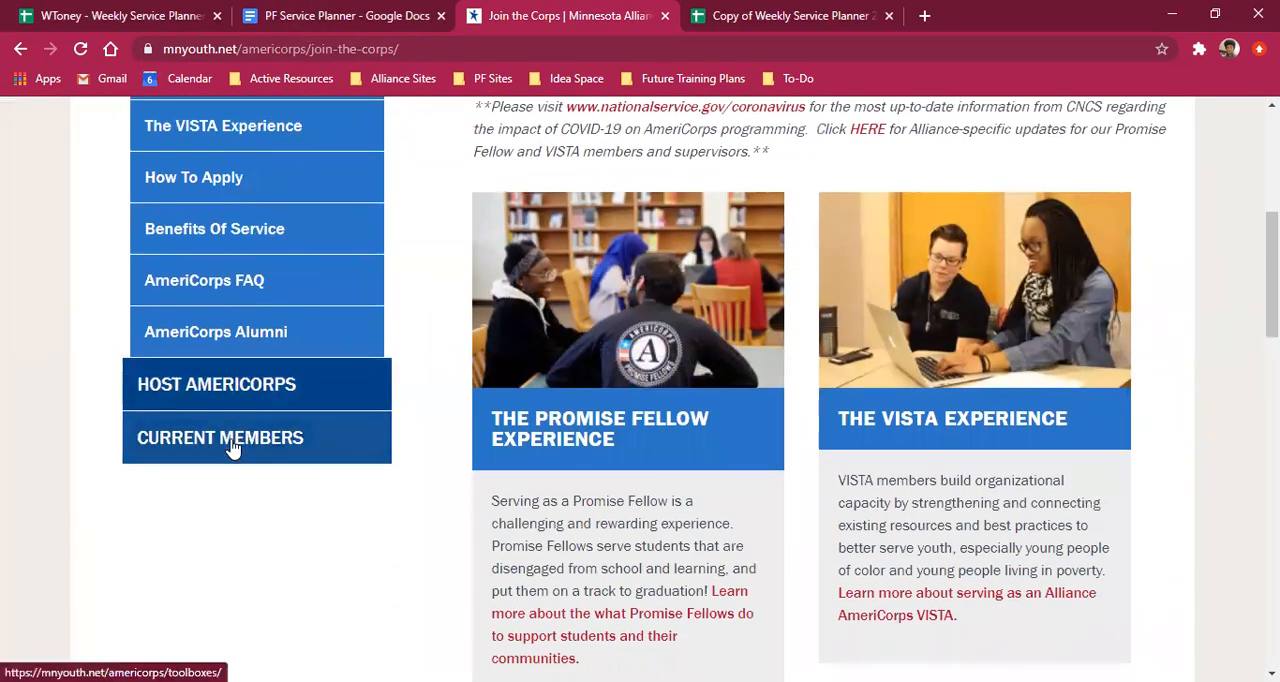
click(231, 448)
scroll(449, 405, down, 2)
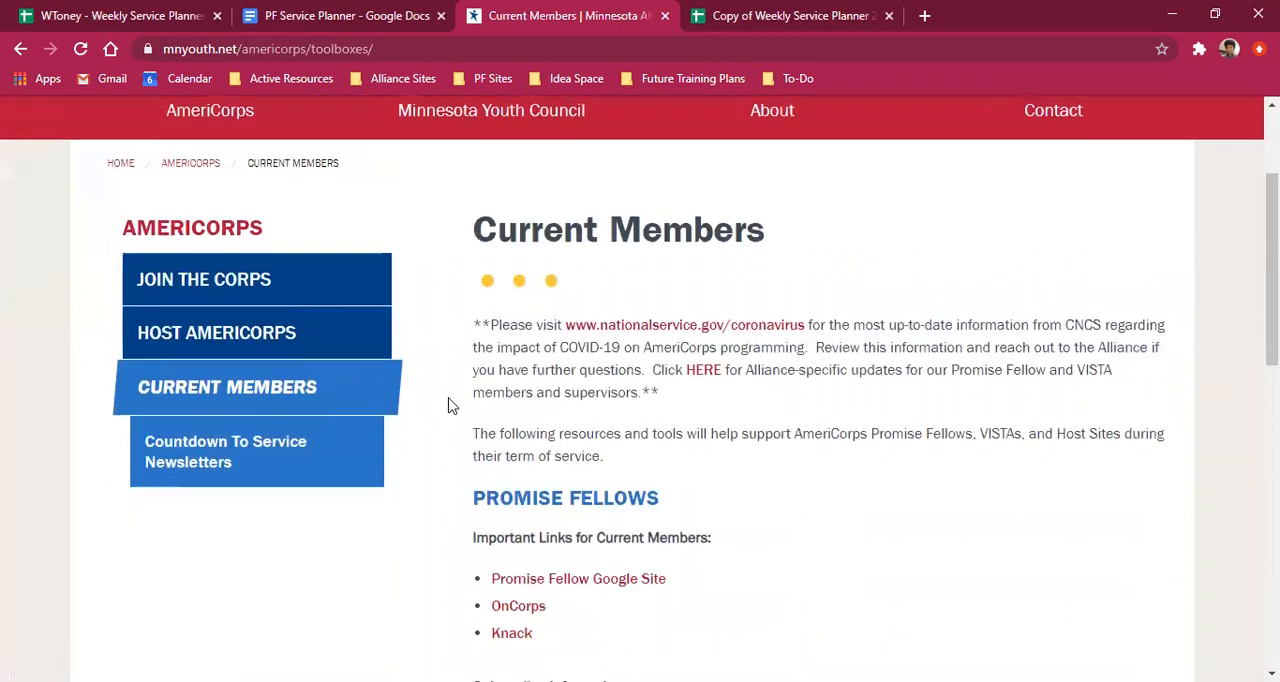
scroll(449, 405, down, 1)
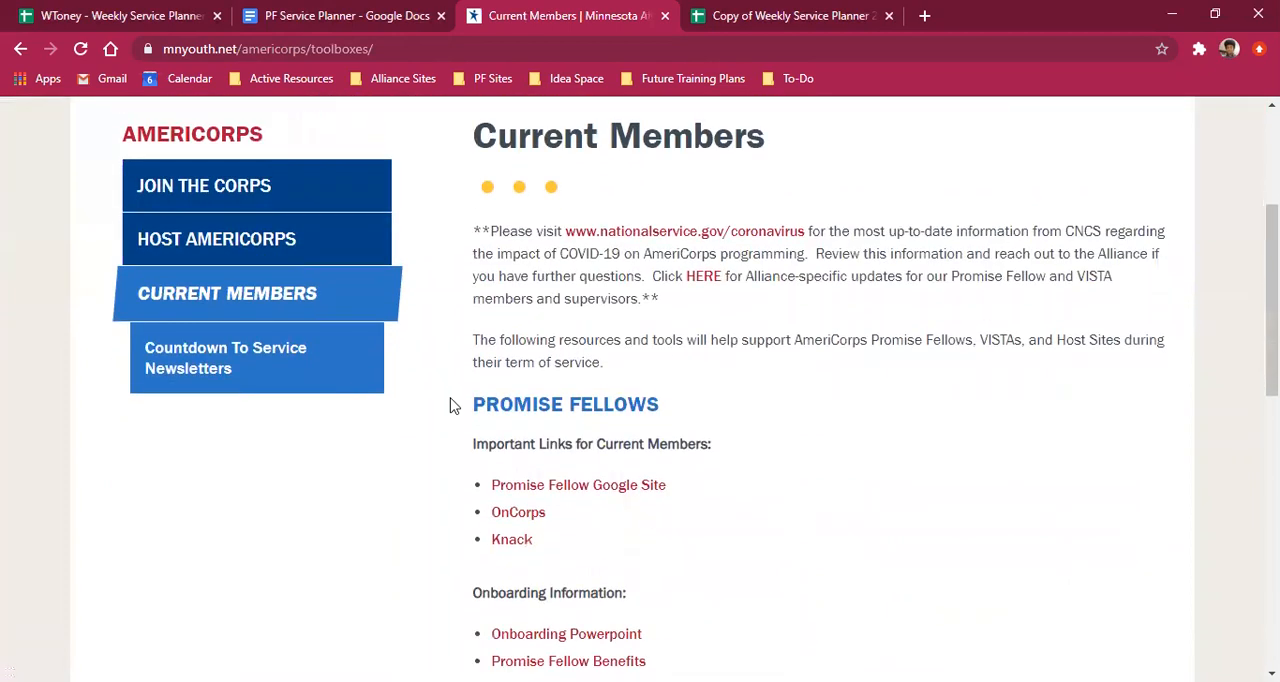
click(579, 487)
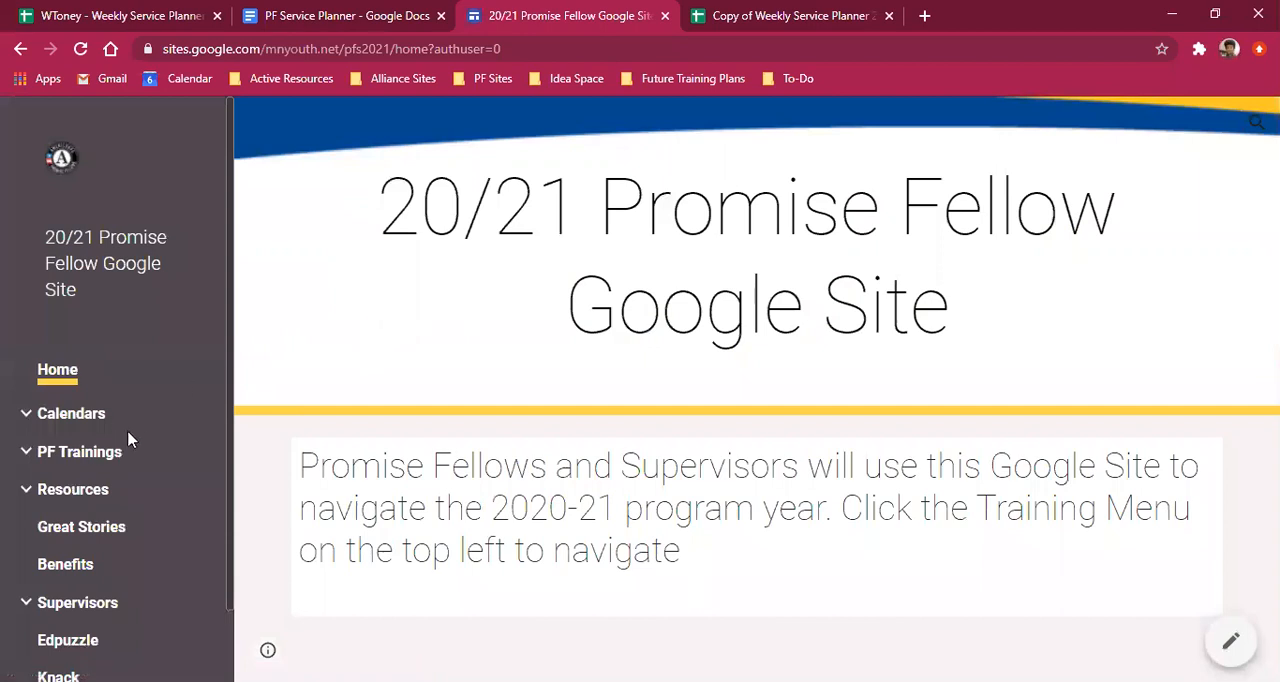
- Expand the site's Resources section and open the Service Planner page
scroll(129, 437, down, 1)
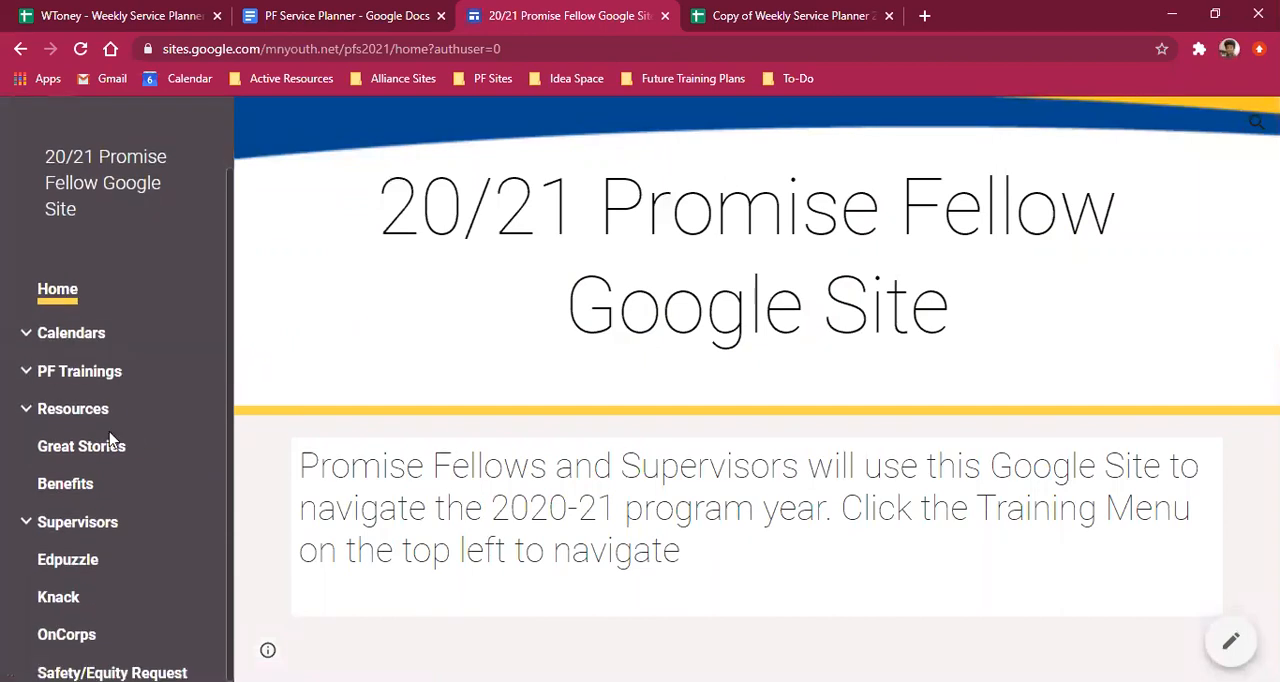
click(26, 410)
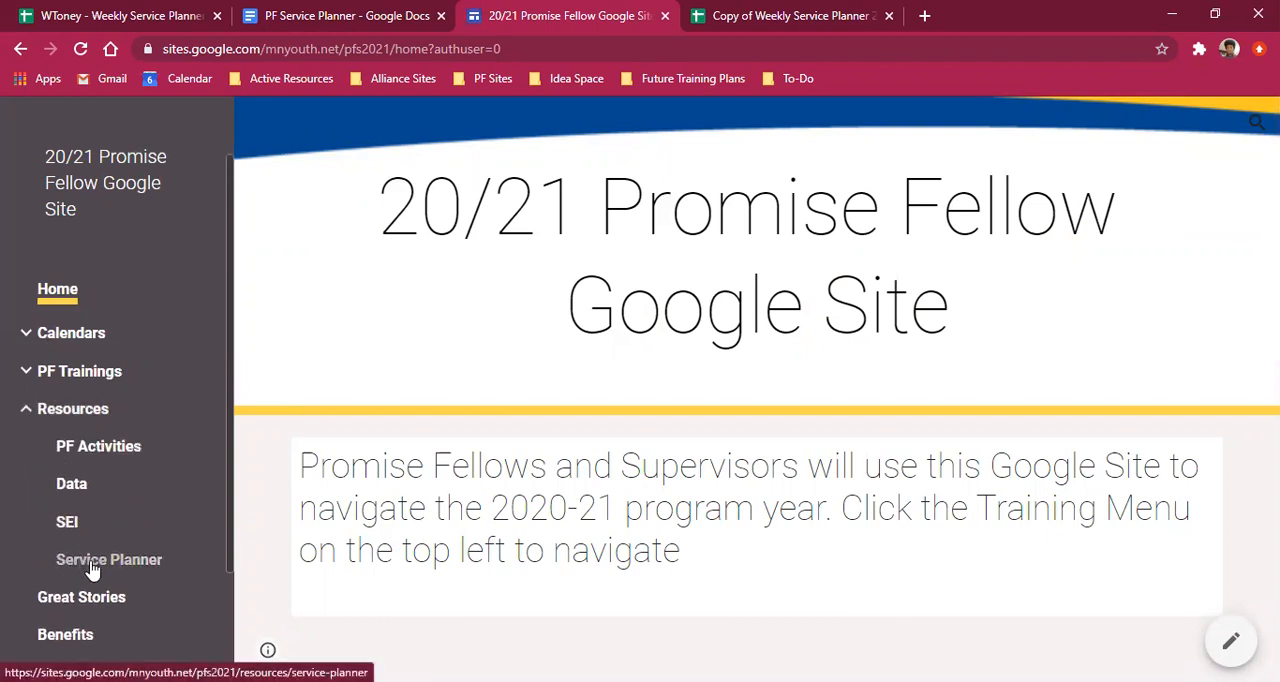
click(97, 567)
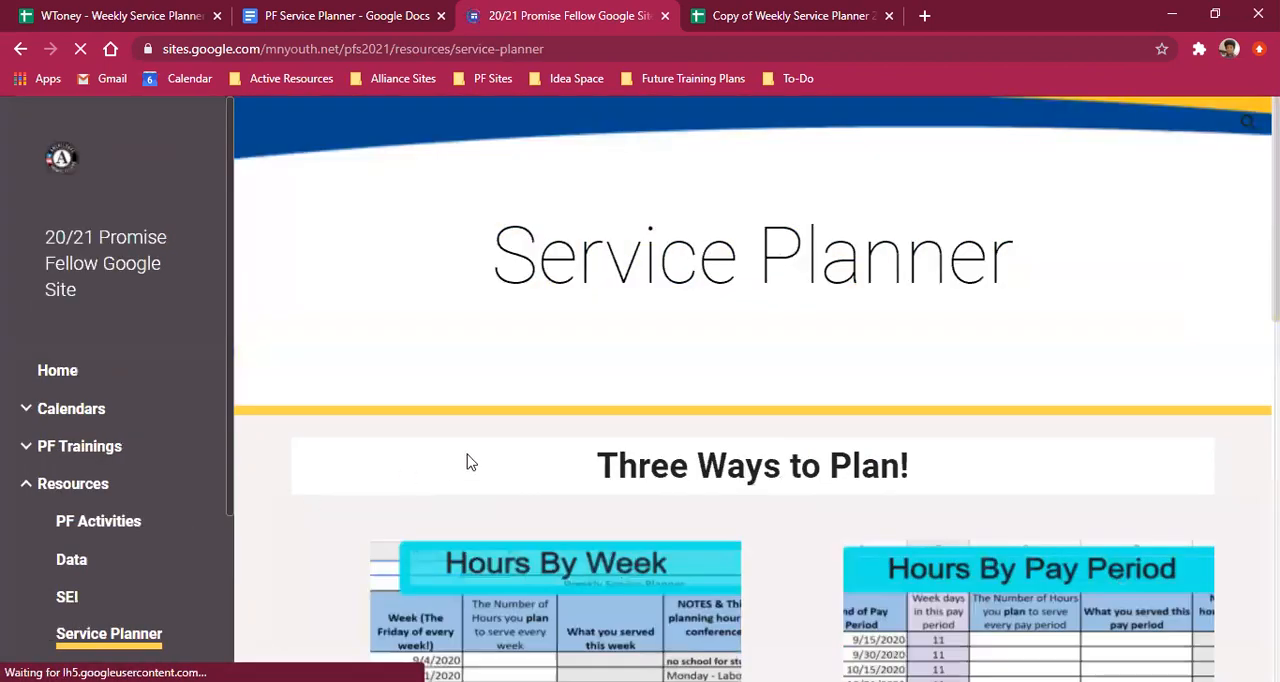
- Review the three planning options, their descriptions and the planner links on the Service Planner page
scroll(466, 463, down, 2)
scroll(835, 418, down, 2)
scroll(837, 417, up, 4)
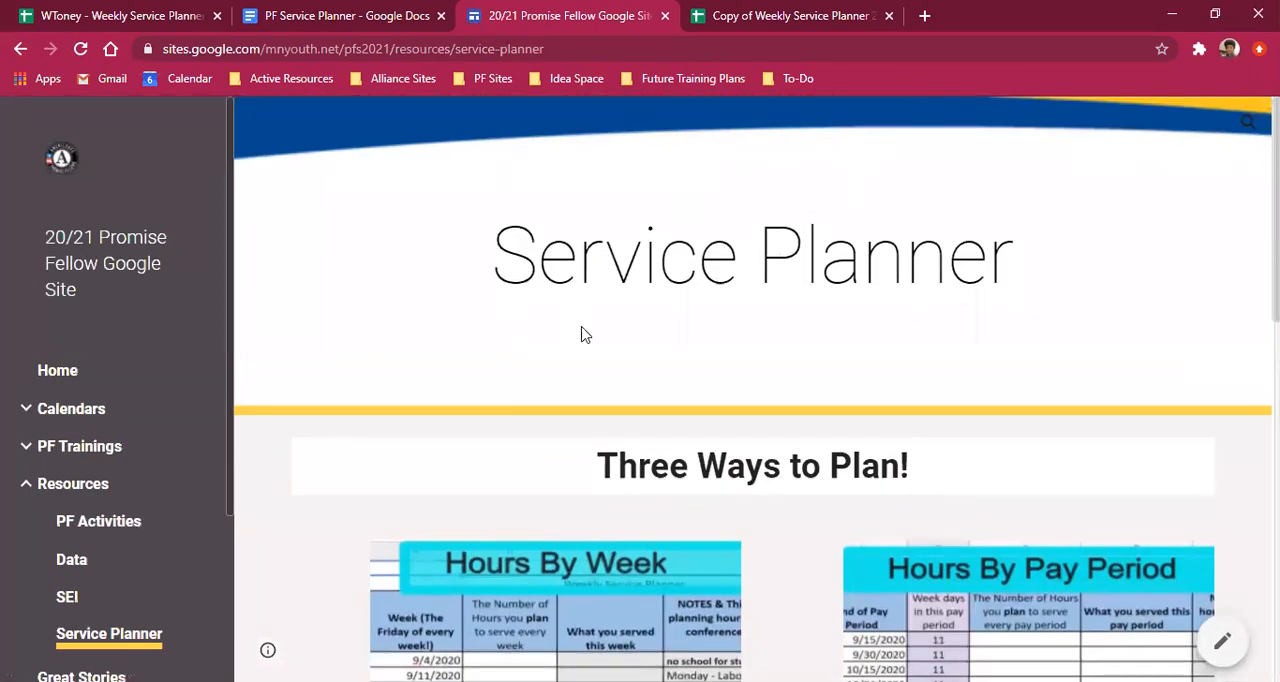
scroll(607, 301, down, 1)
scroll(607, 301, down, 2)
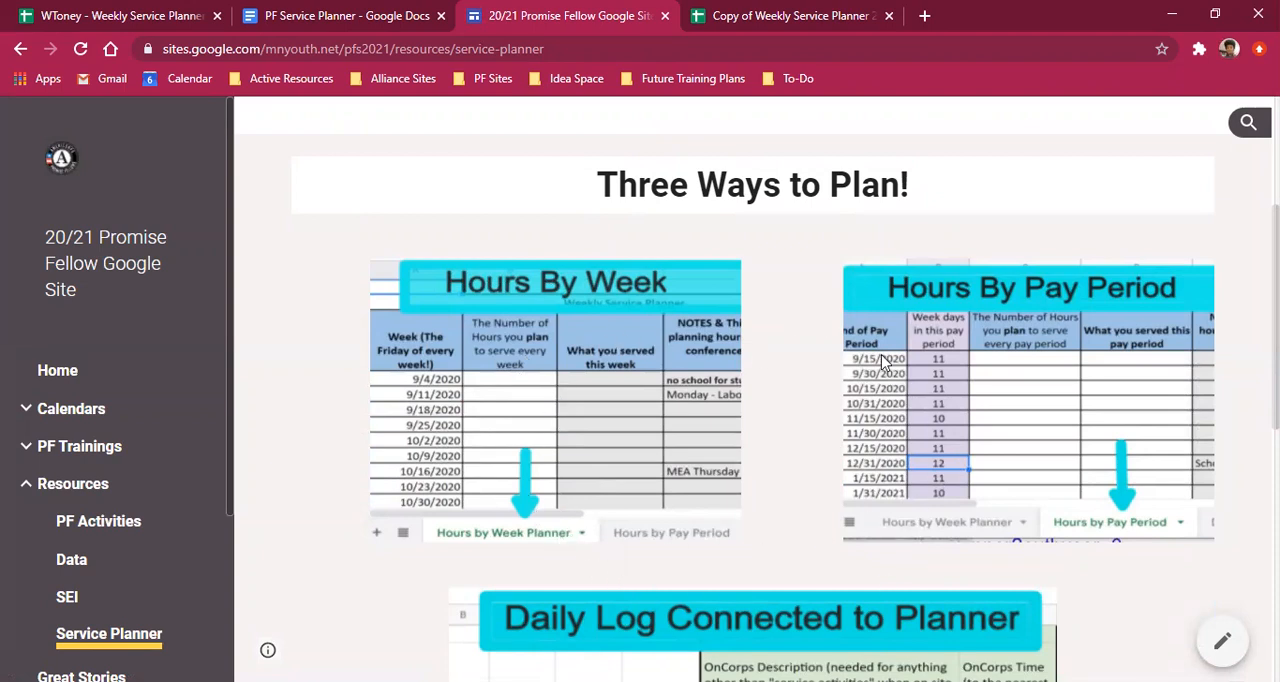
scroll(897, 314, down, 7)
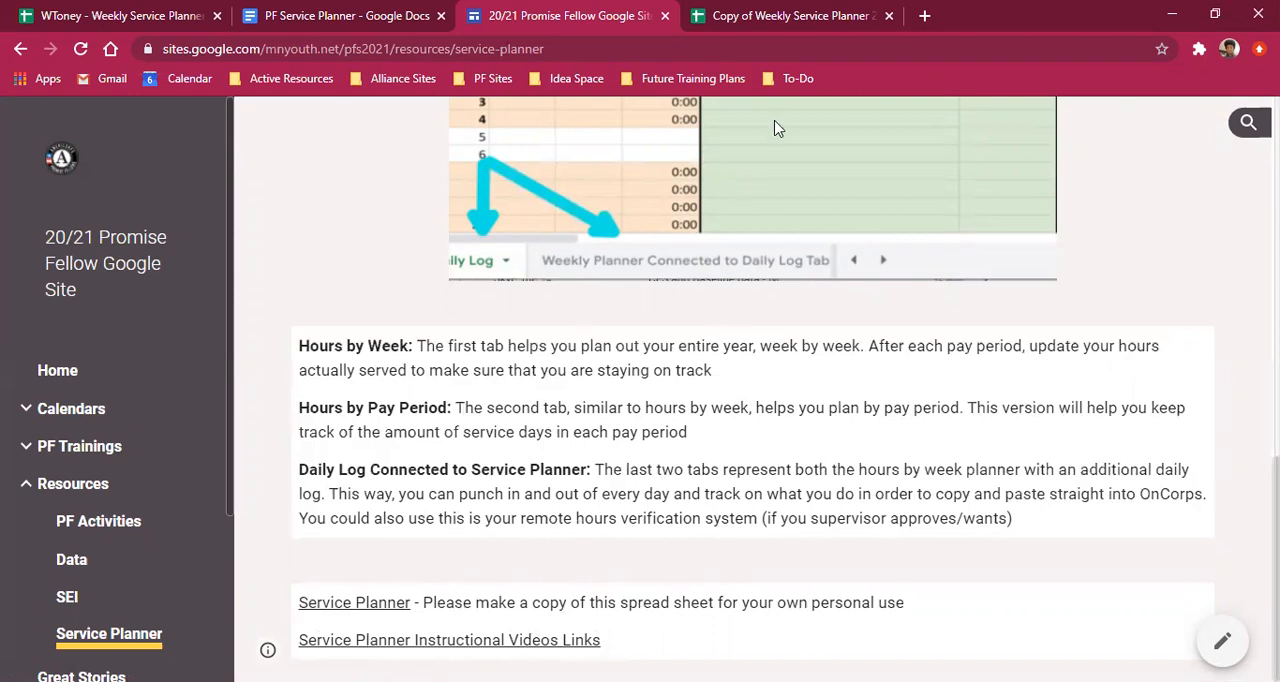
- Switch to the copied Weekly Service Planner and examine the 12/31/2020 row's date and planned-hours cells on the Hours by Pay Period sheet
click(790, 16)
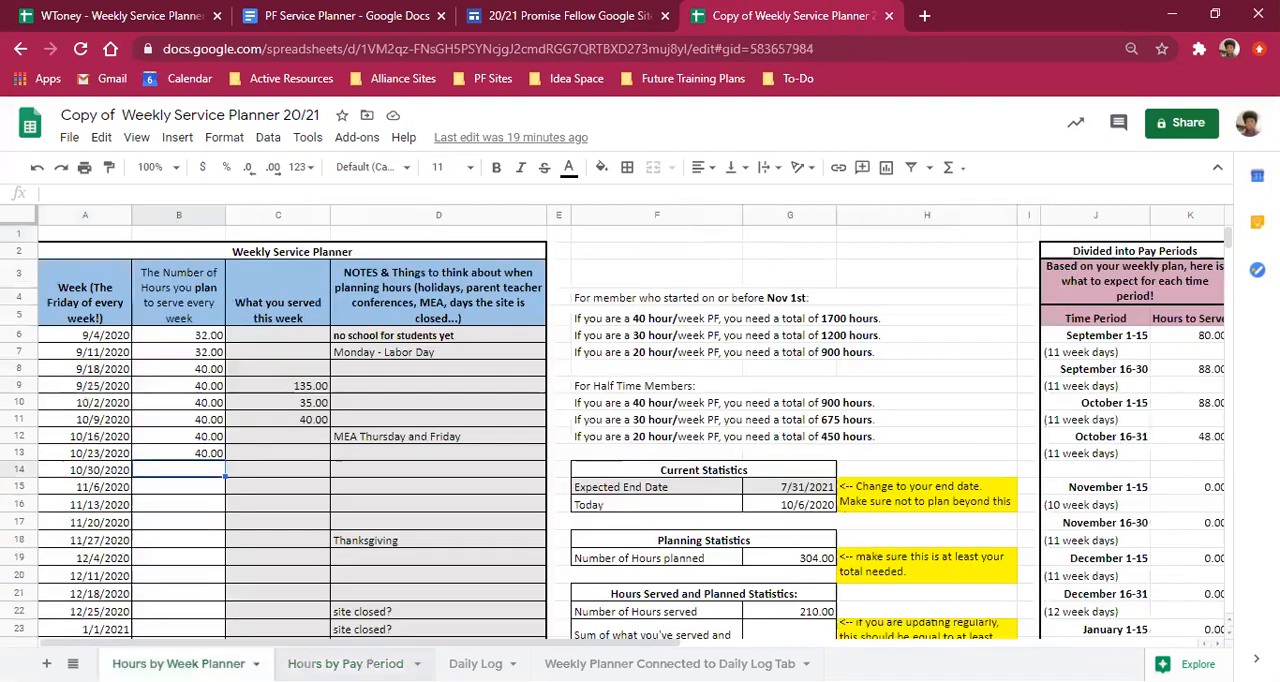
click(178, 663)
click(345, 663)
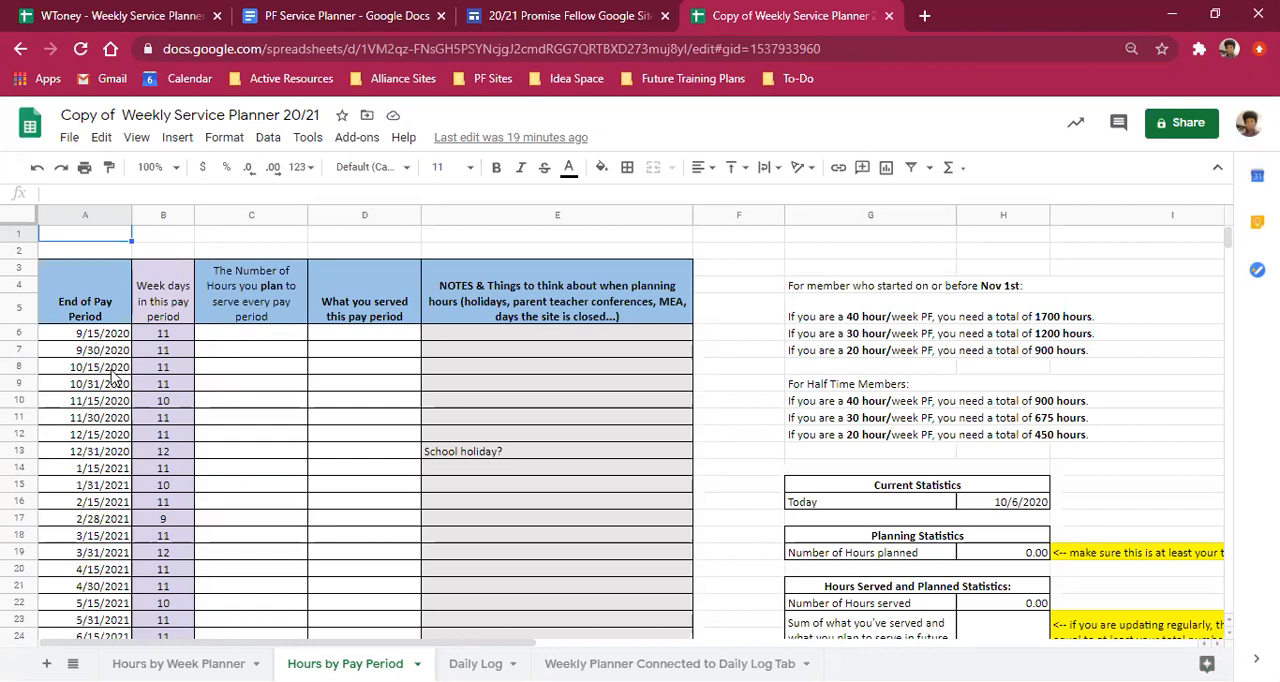
click(103, 453)
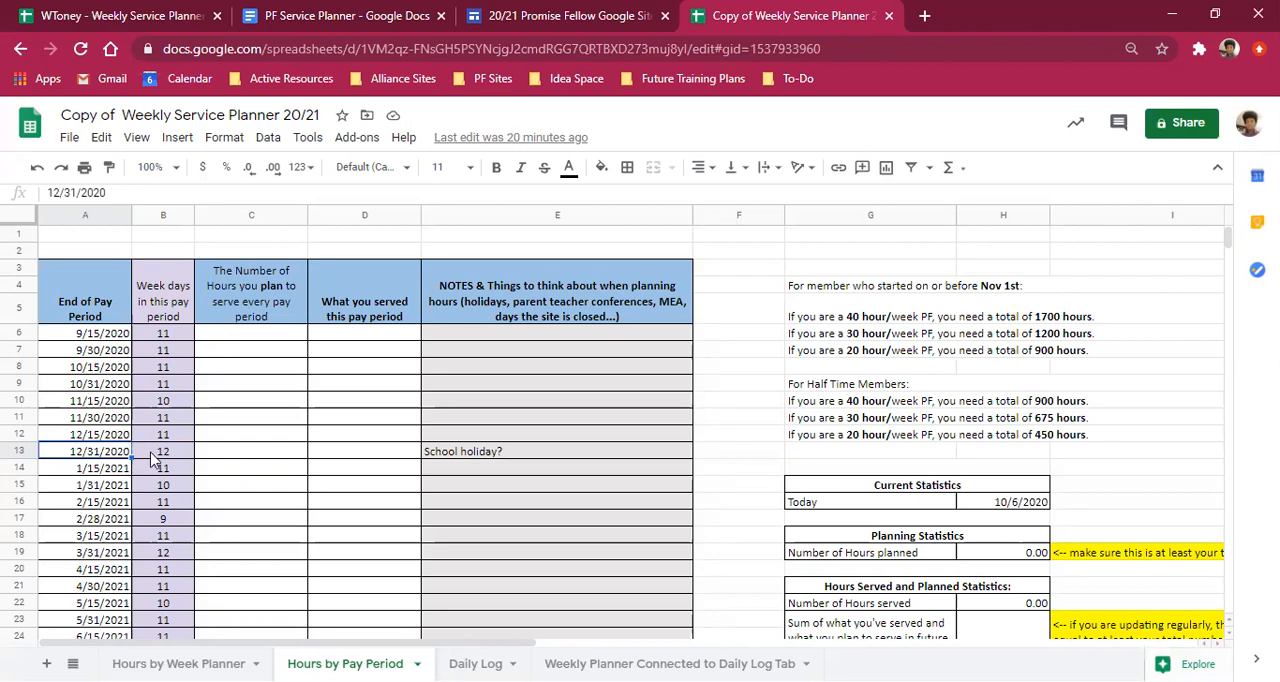
click(226, 441)
click(235, 455)
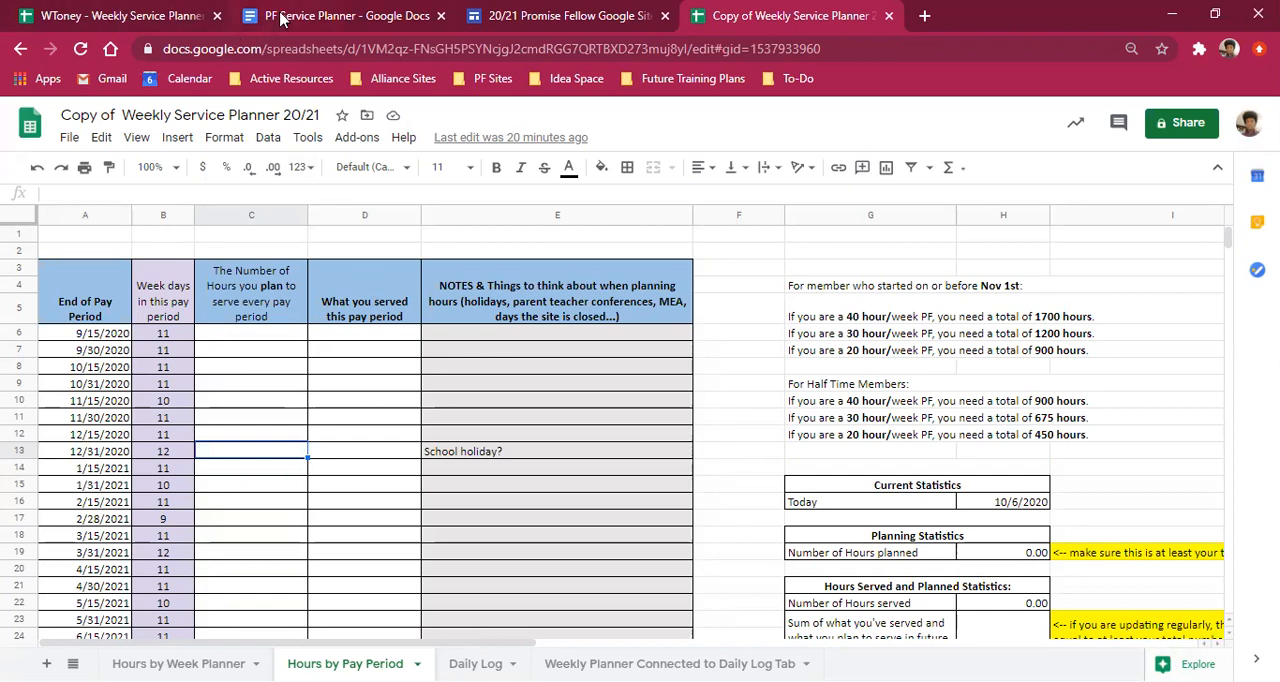
- Consult the table of hours per 9 to 12 day period in the PF Service Planner document
click(280, 15)
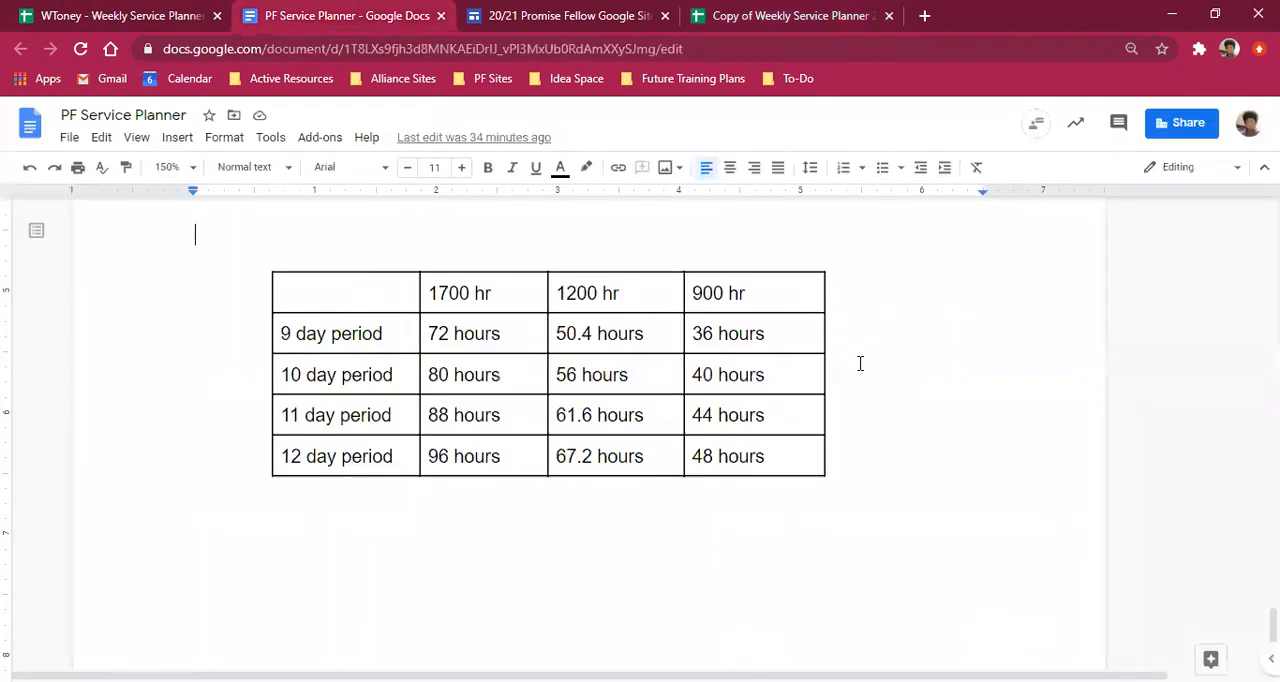
scroll(814, 386, up, 1)
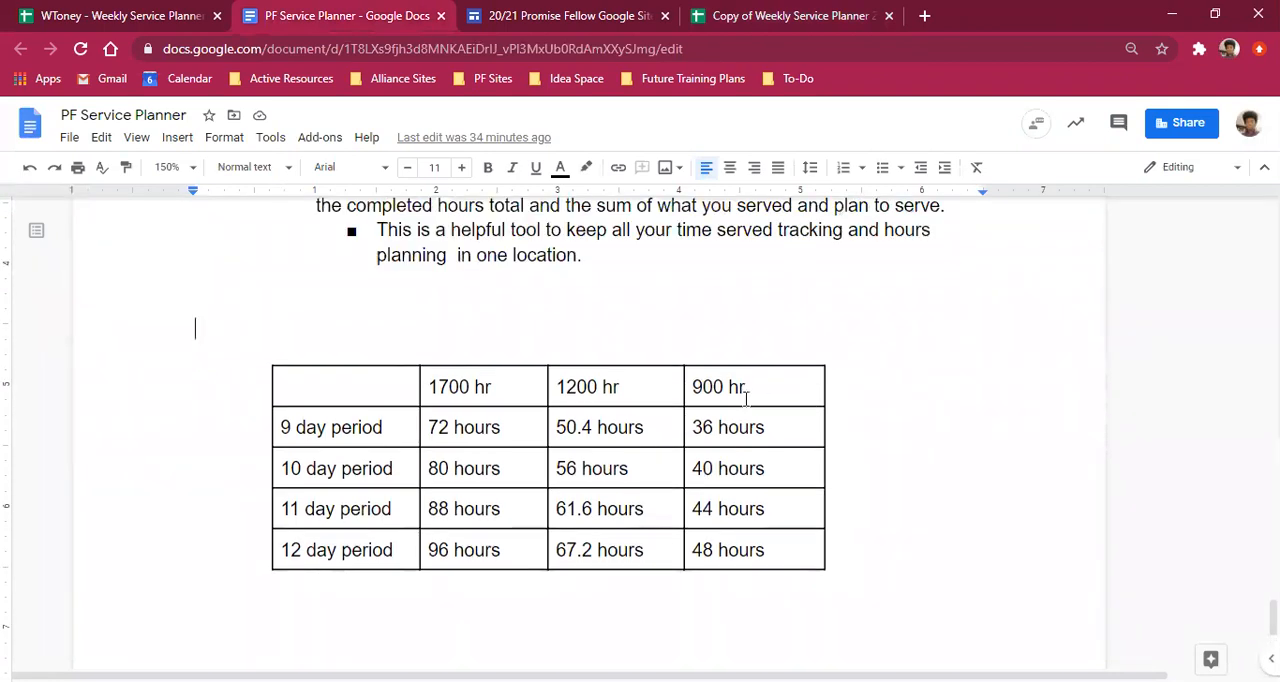
scroll(540, 320, down, 3)
scroll(523, 294, up, 2)
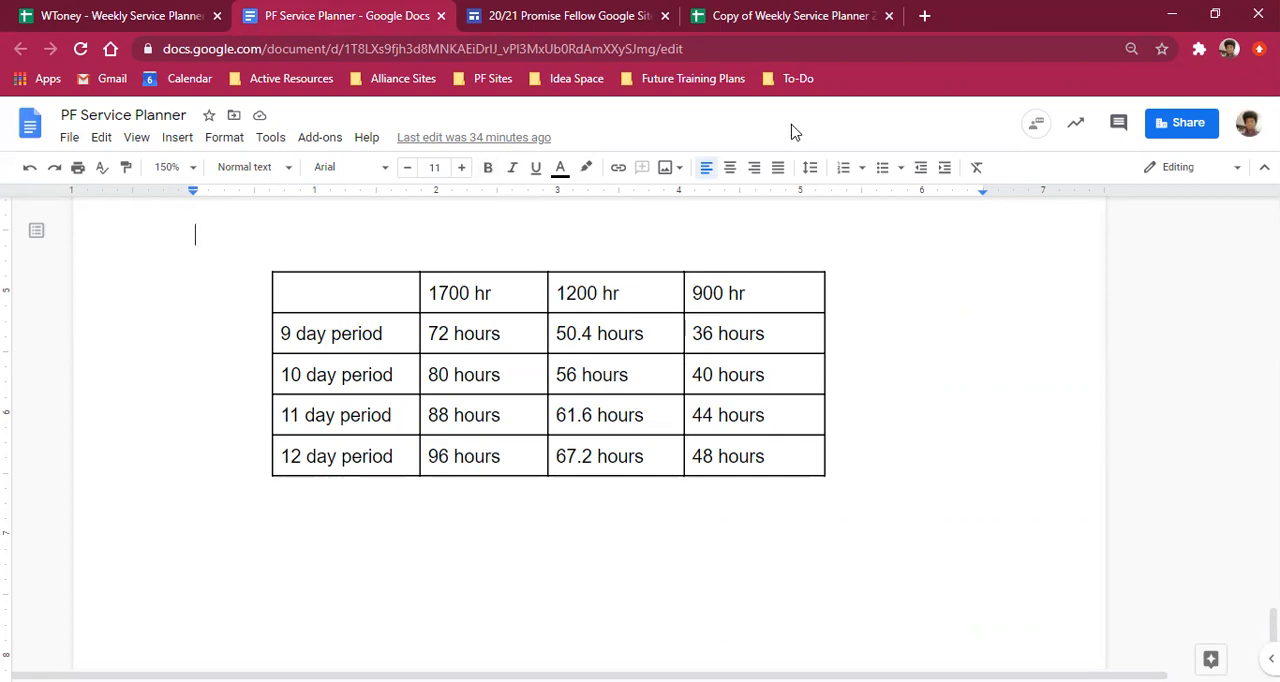
- Return to the blank planner copy and examine its pay period rows, served-hours column and planning statistics
click(800, 16)
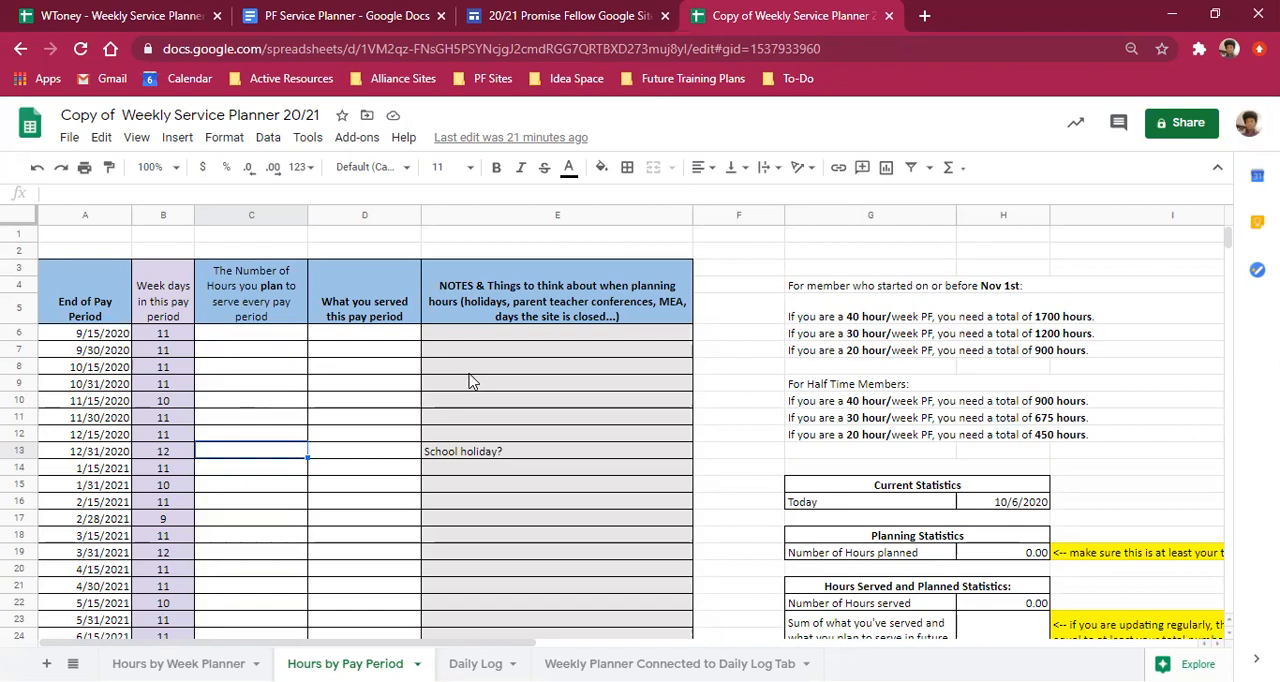
scroll(720, 372, down, 3)
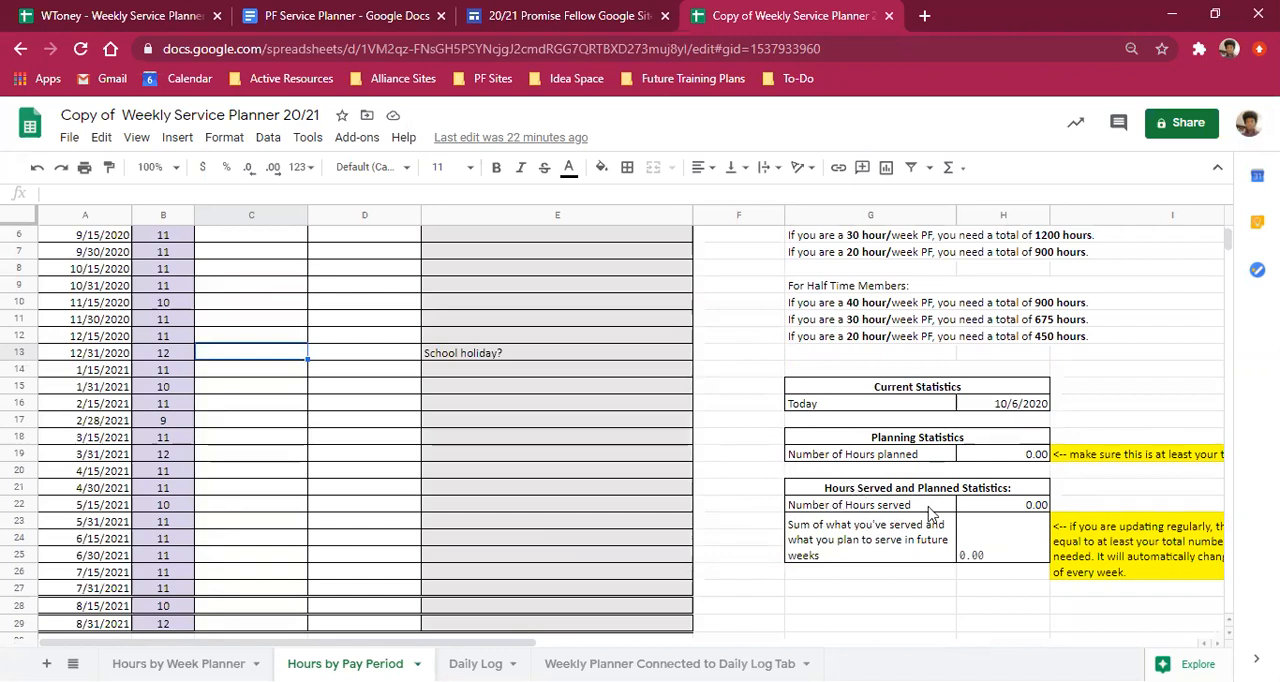
scroll(692, 487, up, 3)
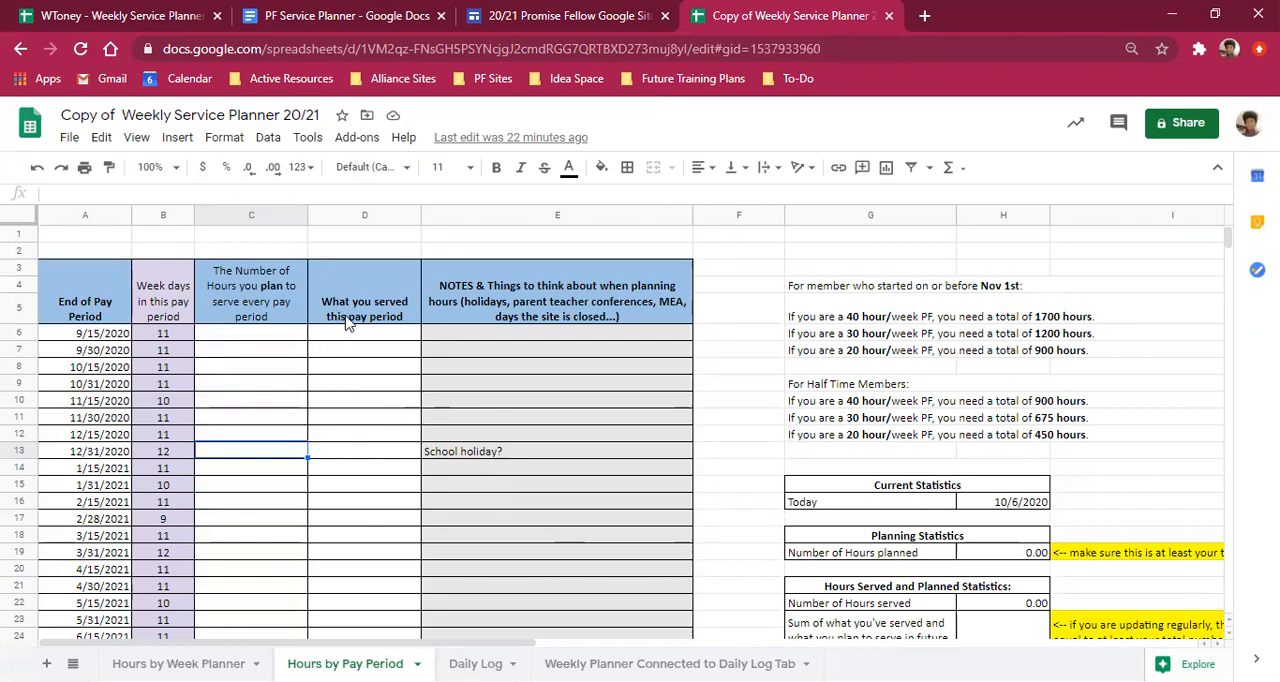
scroll(348, 330, down, 2)
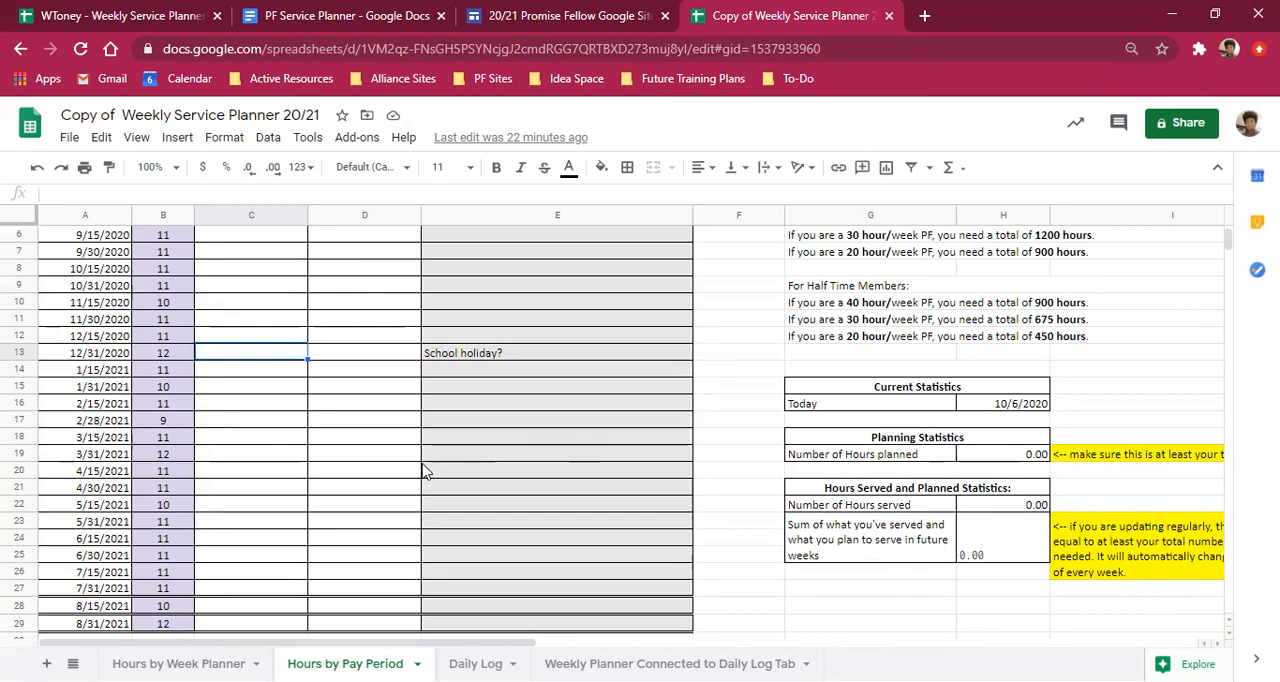
scroll(268, 255, up, 1)
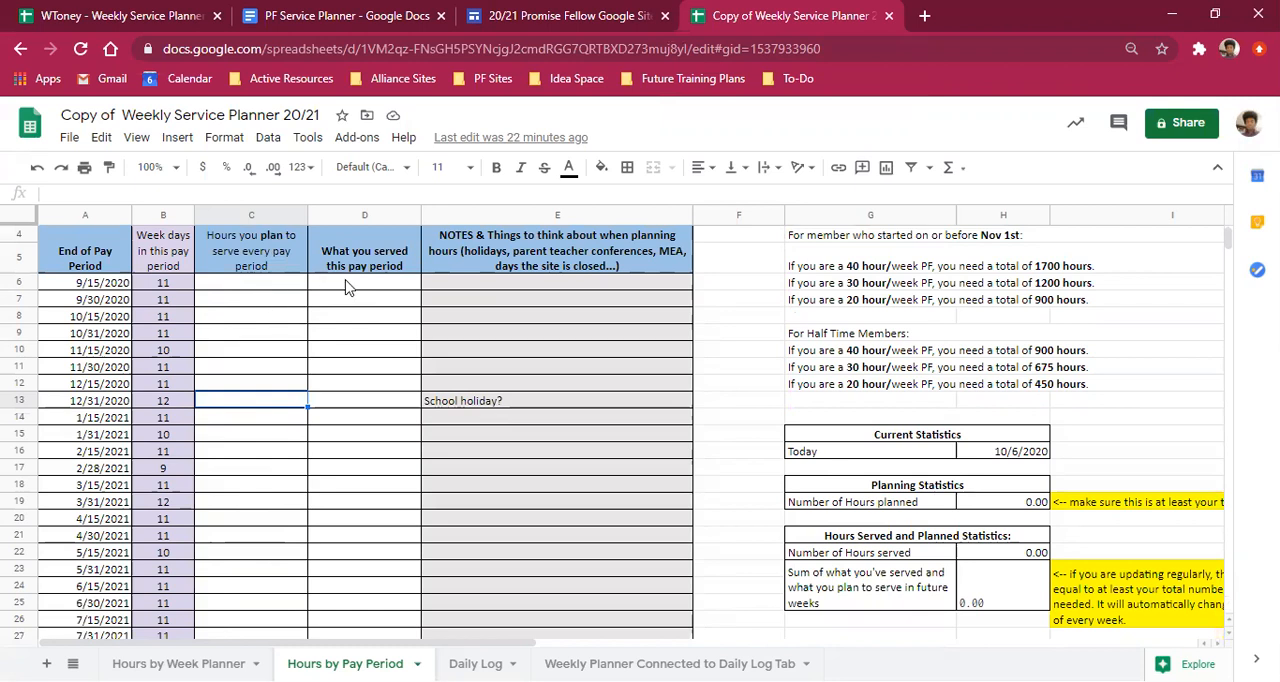
scroll(349, 288, down, 1)
scroll(349, 288, up, 2)
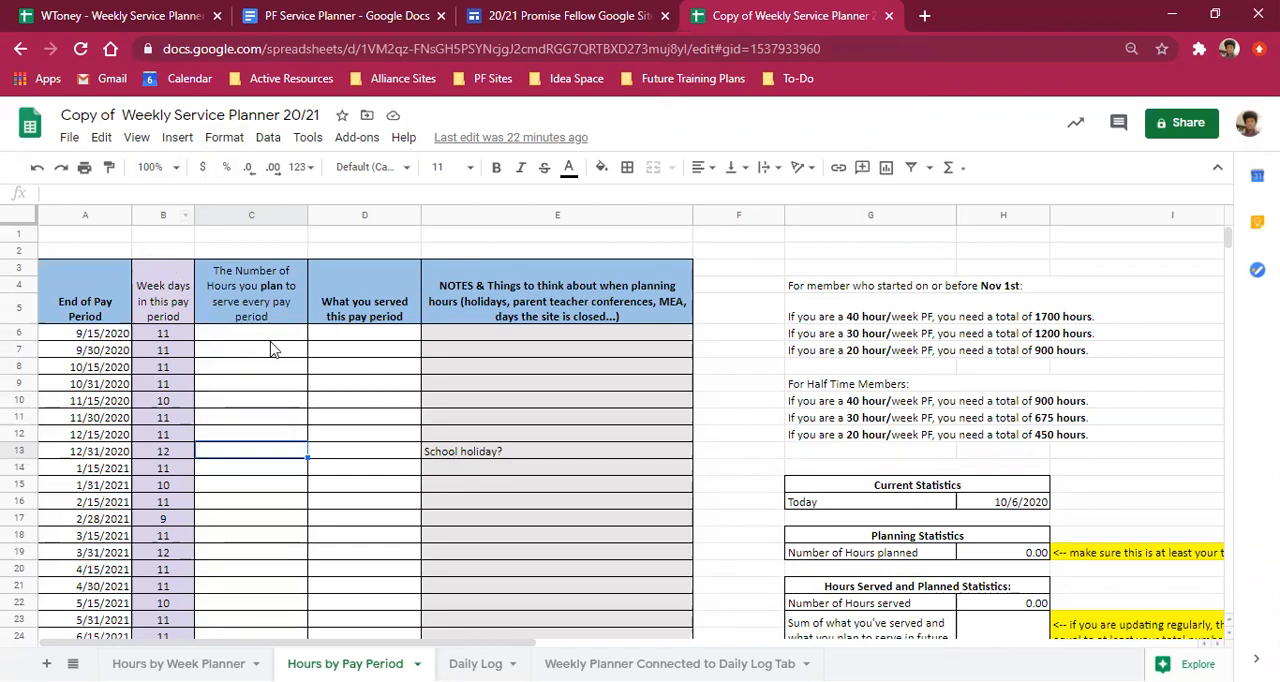
- Examine the planned hours, served hours, holiday notes and statistics in the filled-in example planner, and return to the blank copy
click(125, 18)
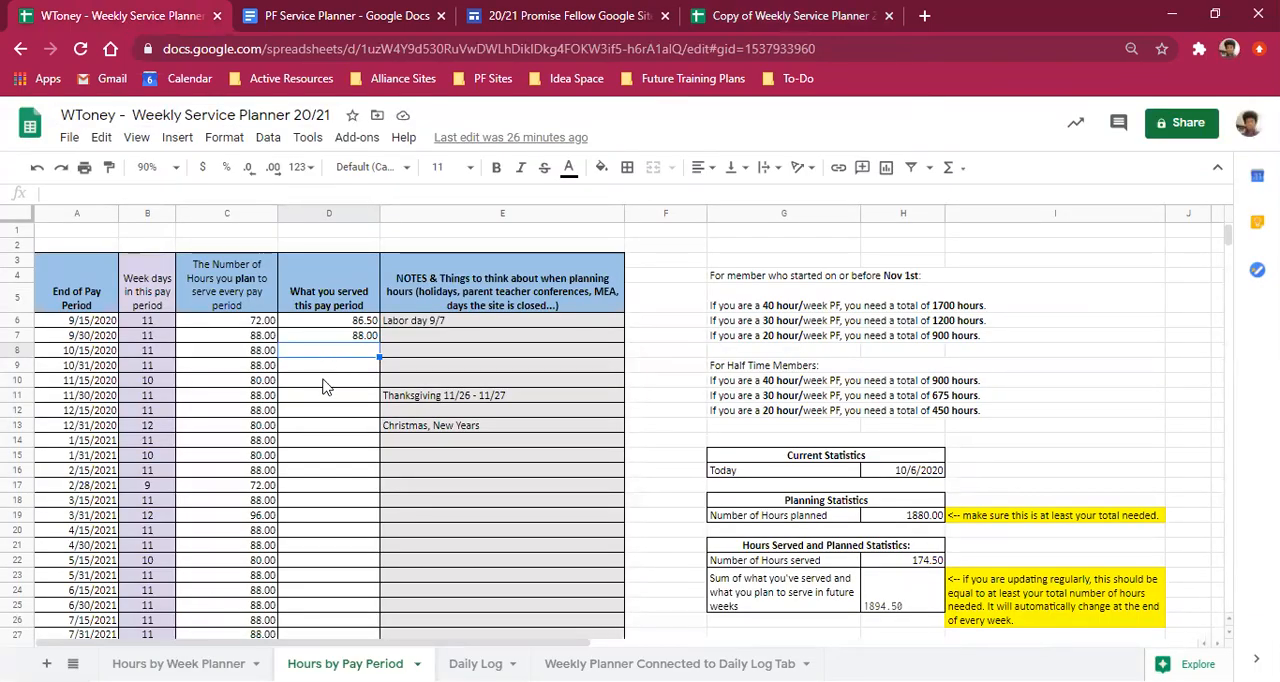
click(253, 321)
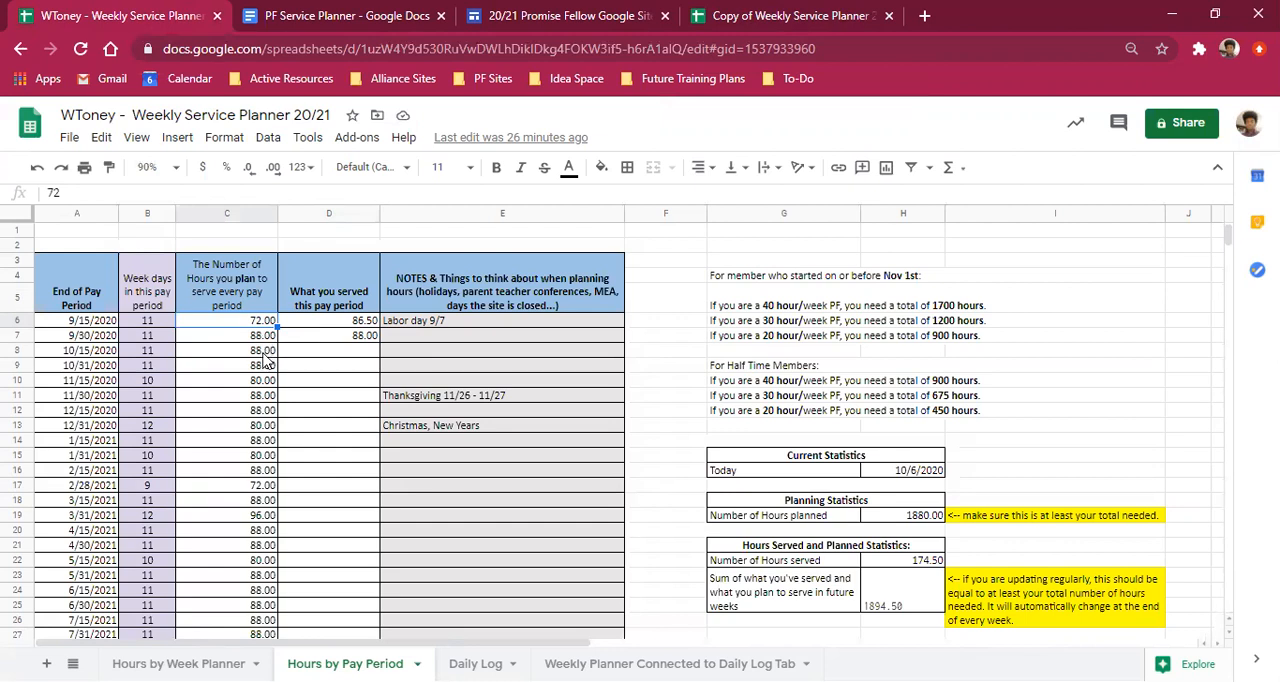
scroll(259, 505, down, 1)
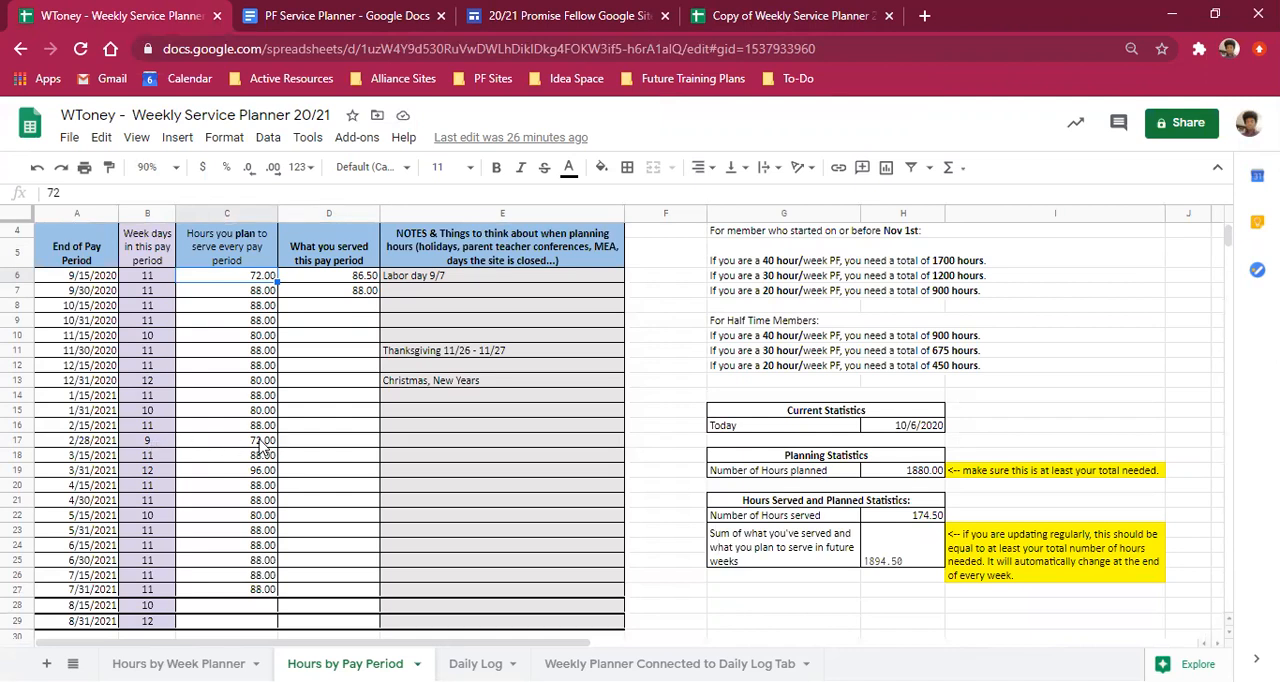
scroll(229, 445, down, 2)
scroll(232, 443, up, 2)
scroll(922, 316, up, 1)
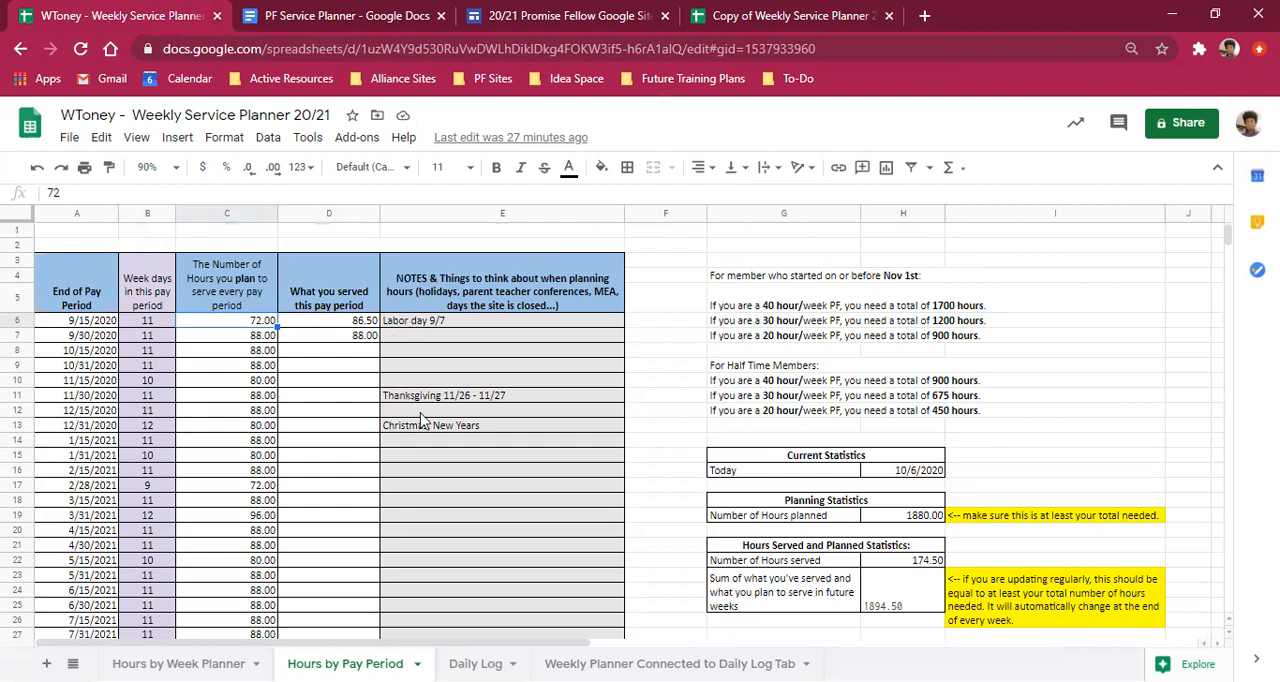
scroll(420, 371, down, 3)
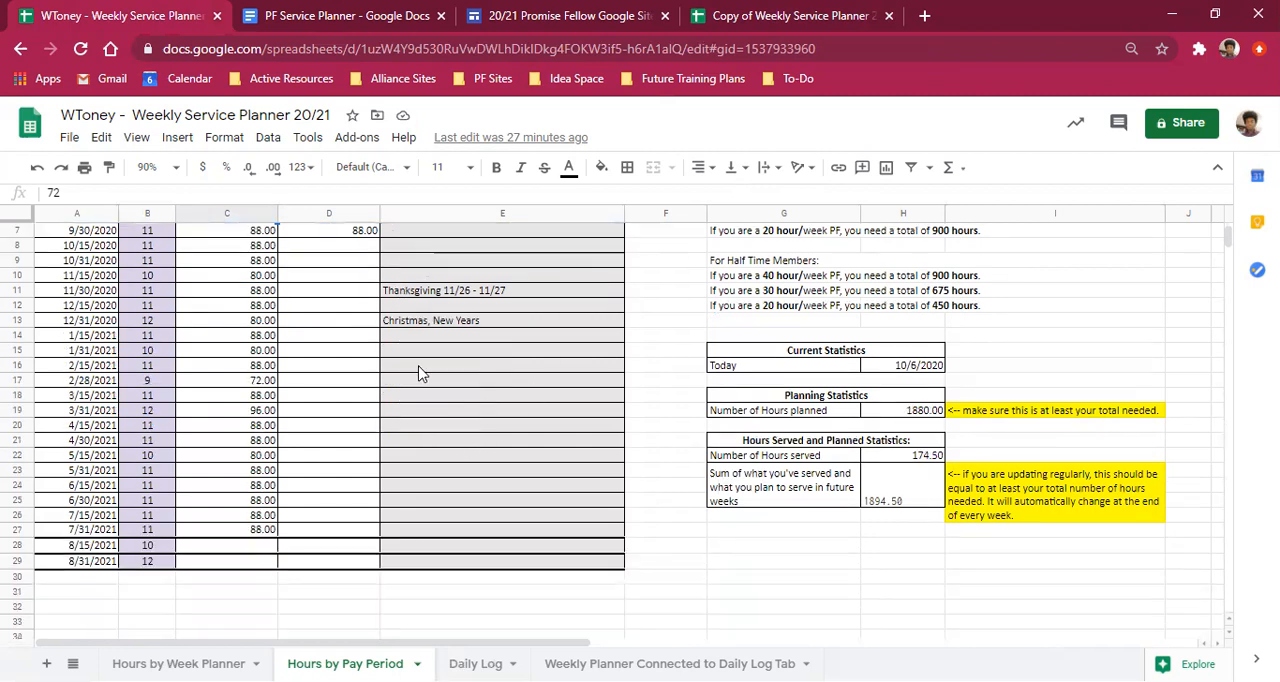
scroll(418, 372, up, 3)
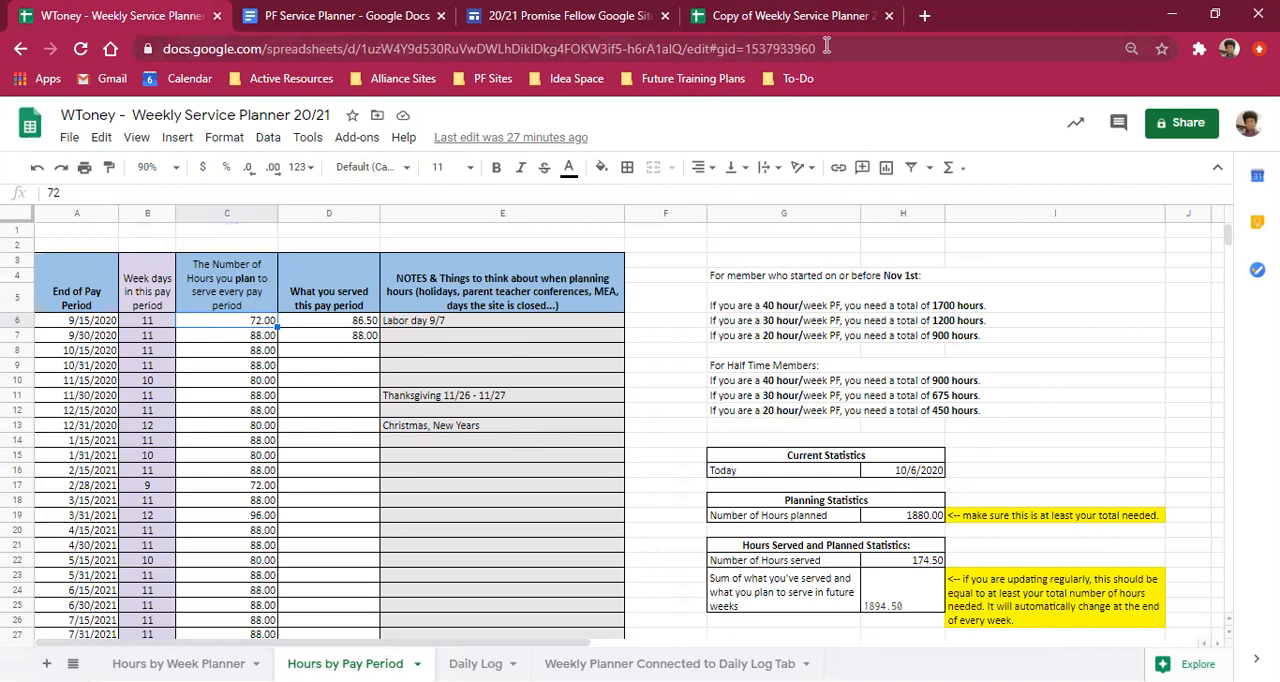
click(845, 17)
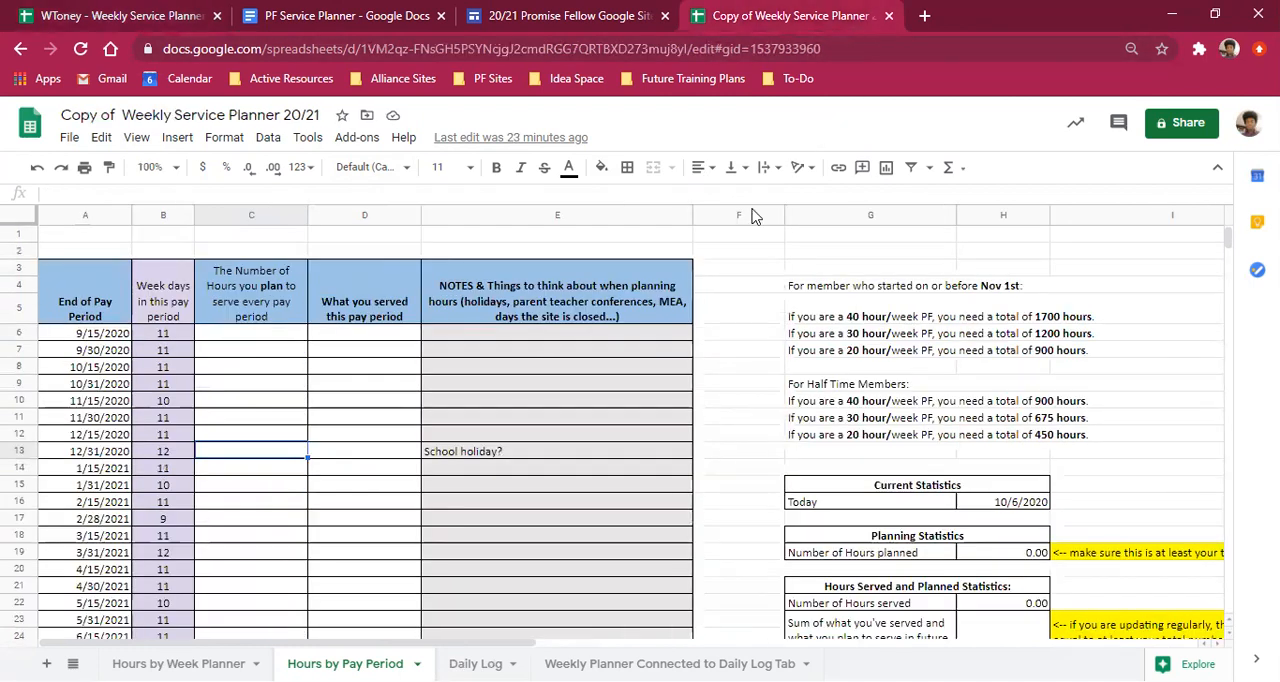